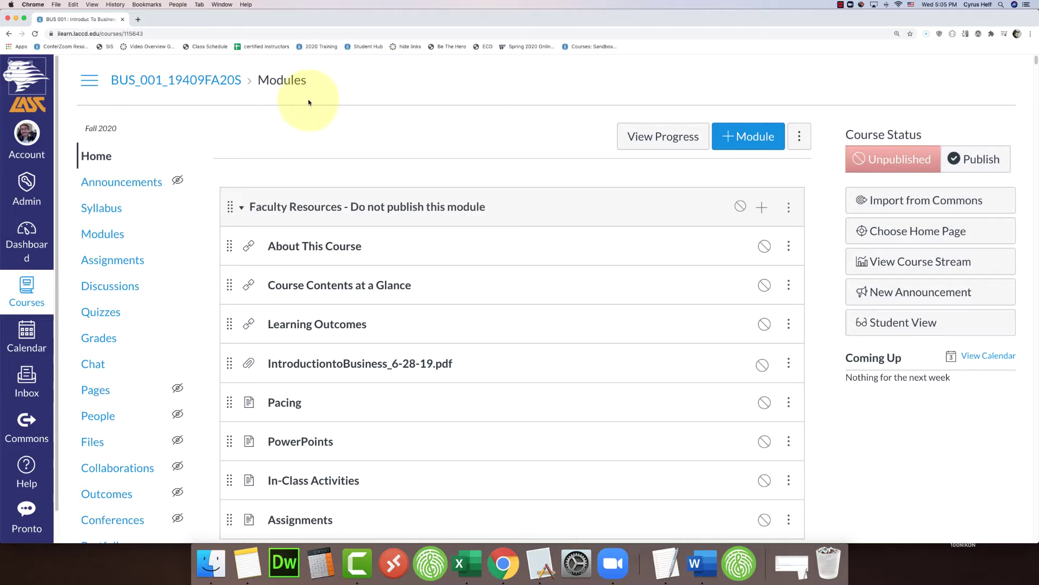
Scroll down the BUS_001 course navigation to bring Settings into view.
{"action": "scroll", "coordinate": [199, 122], "scroll_direction": "down", "scroll_amount": 5}
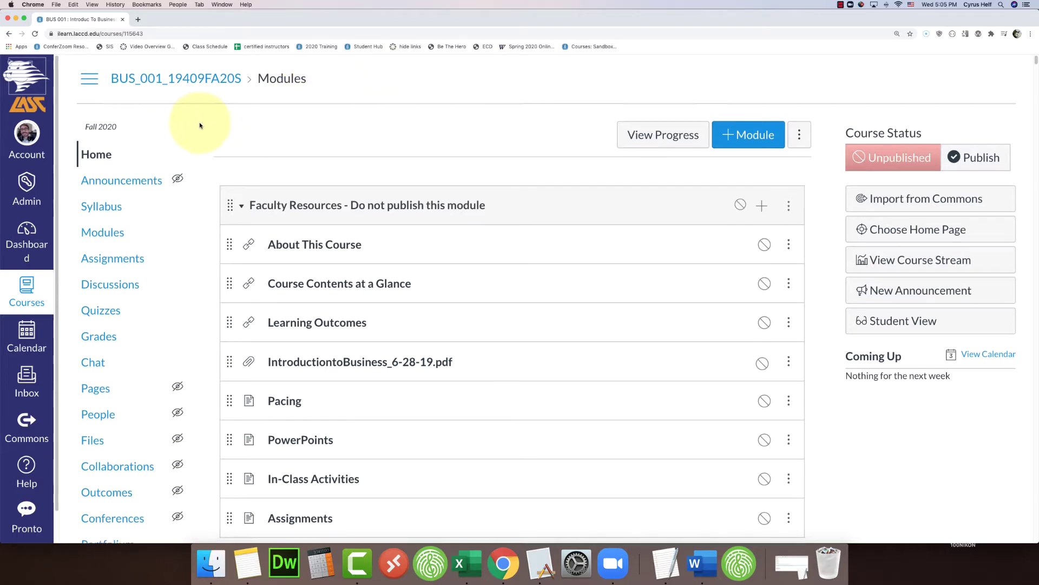
{"action": "scroll", "coordinate": [200, 125], "scroll_direction": "down", "scroll_amount": 3}
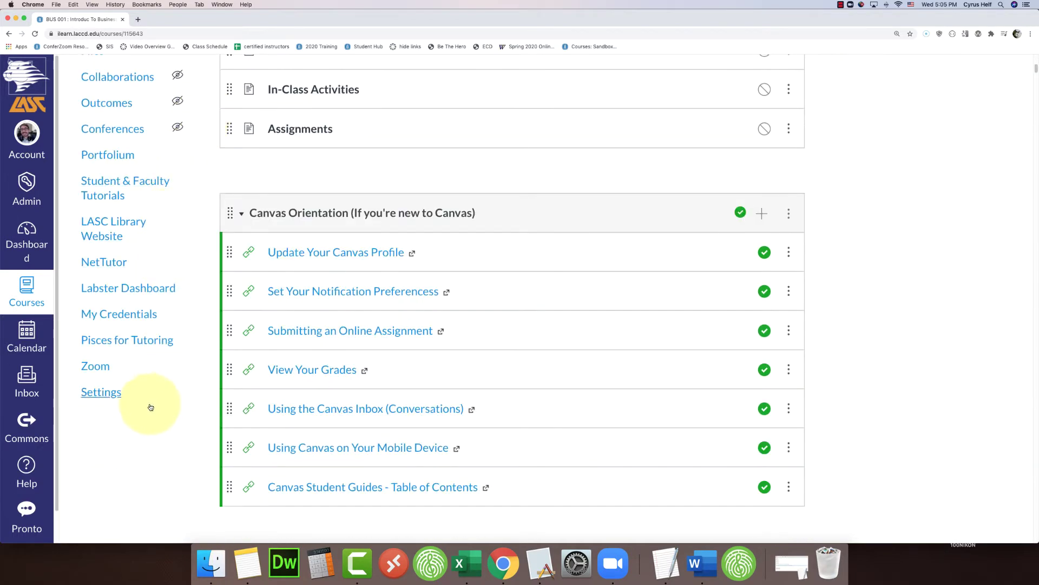
Open the course Settings and go to the Course Link Validator via 'Validate Links in Content'.
{"action": "left_click", "coordinate": [110, 397]}
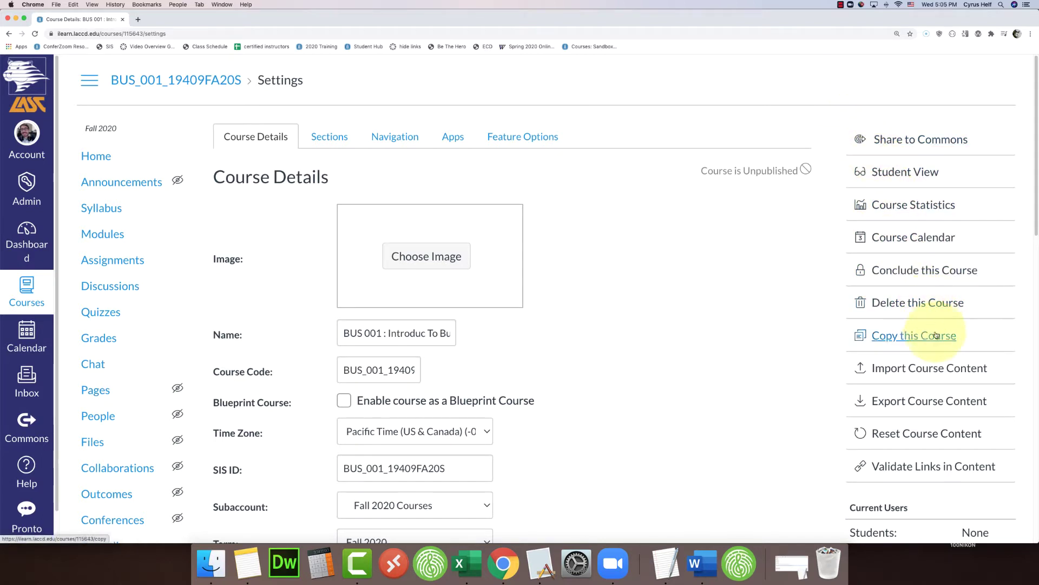
{"action": "left_click", "coordinate": [949, 469]}
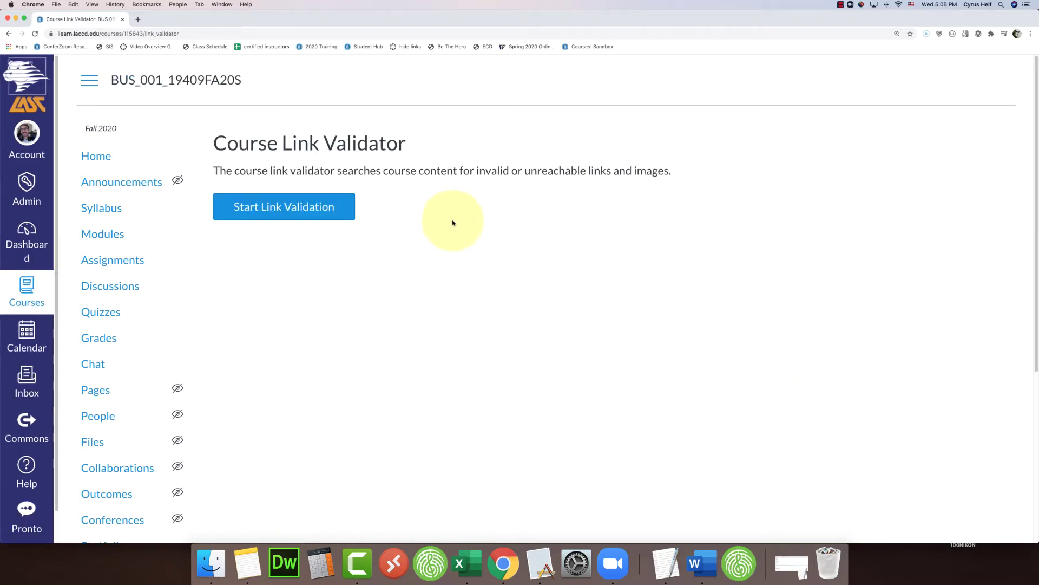
Run link validation and review the 6 broken links, including National Export Initiative—Next in Module 3.
{"action": "left_click", "coordinate": [297, 205]}
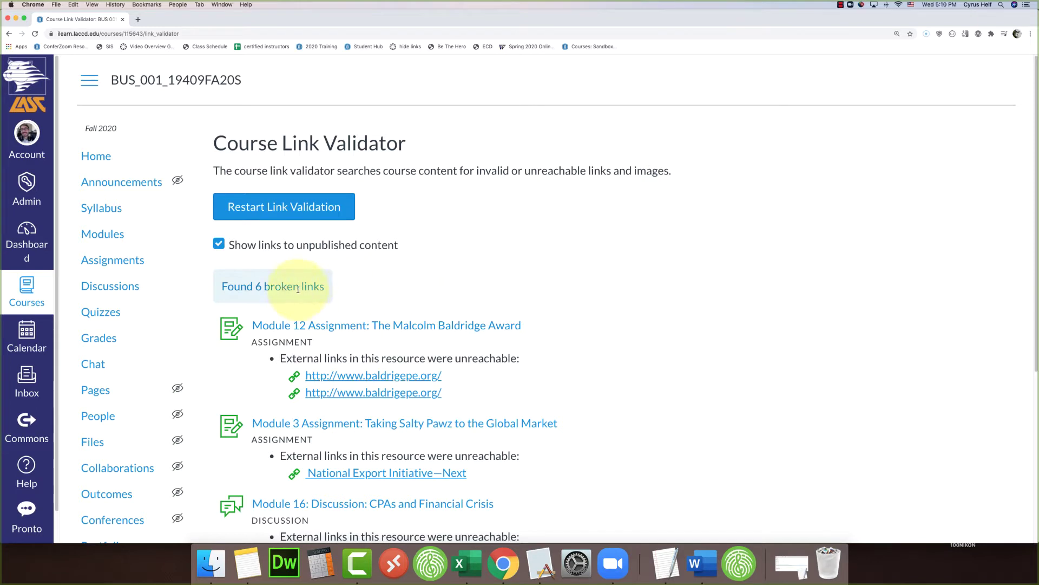
{"action": "scroll", "coordinate": [548, 285], "scroll_direction": "down", "scroll_amount": 2}
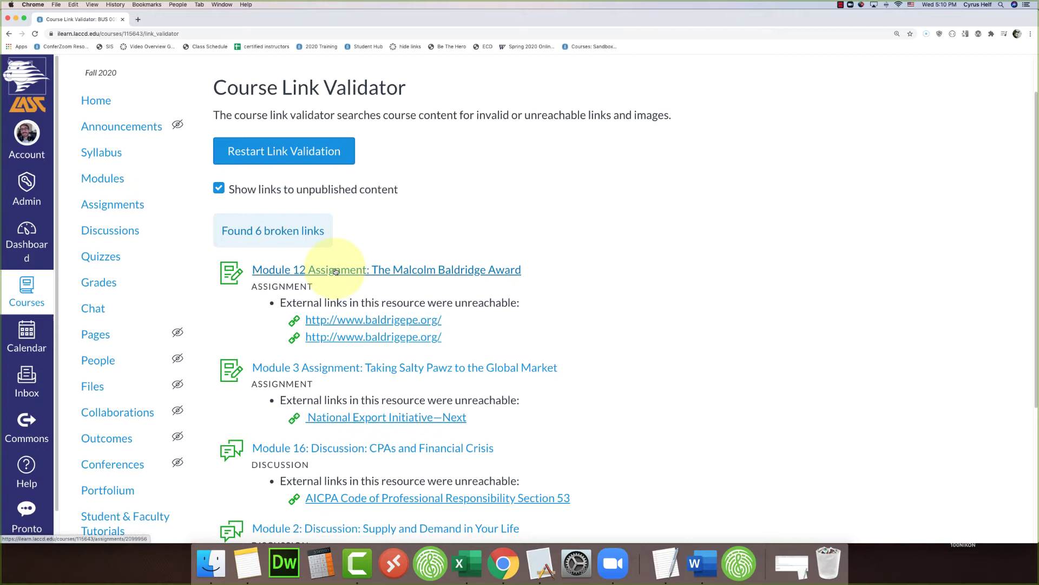
{"action": "scroll", "coordinate": [638, 263], "scroll_direction": "down", "scroll_amount": 1}
{"action": "scroll", "coordinate": [638, 263], "scroll_direction": "down", "scroll_amount": 1}
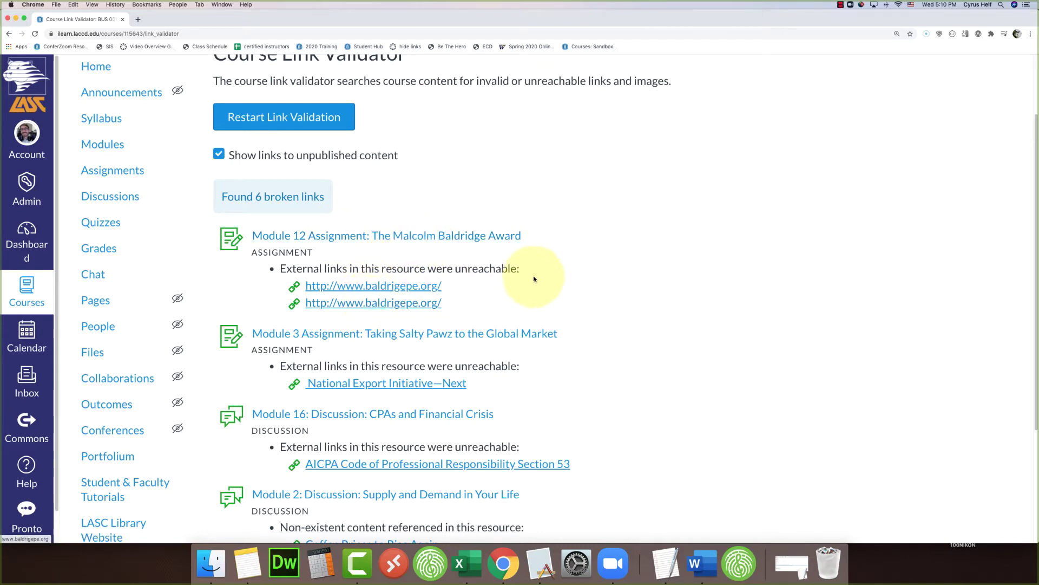
{"action": "scroll", "coordinate": [534, 276], "scroll_direction": "down", "scroll_amount": 3}
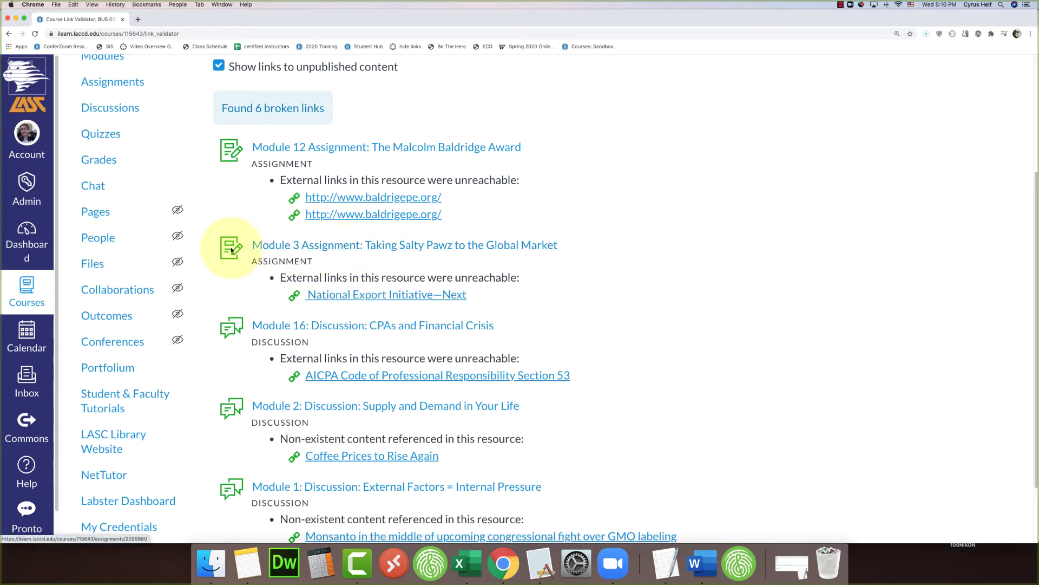
Open the Module 3 Salty Pawz assignment in a new tab, scrolled to its National Export Initiative—Next link.
{"action": "right_click", "coordinate": [331, 245]}
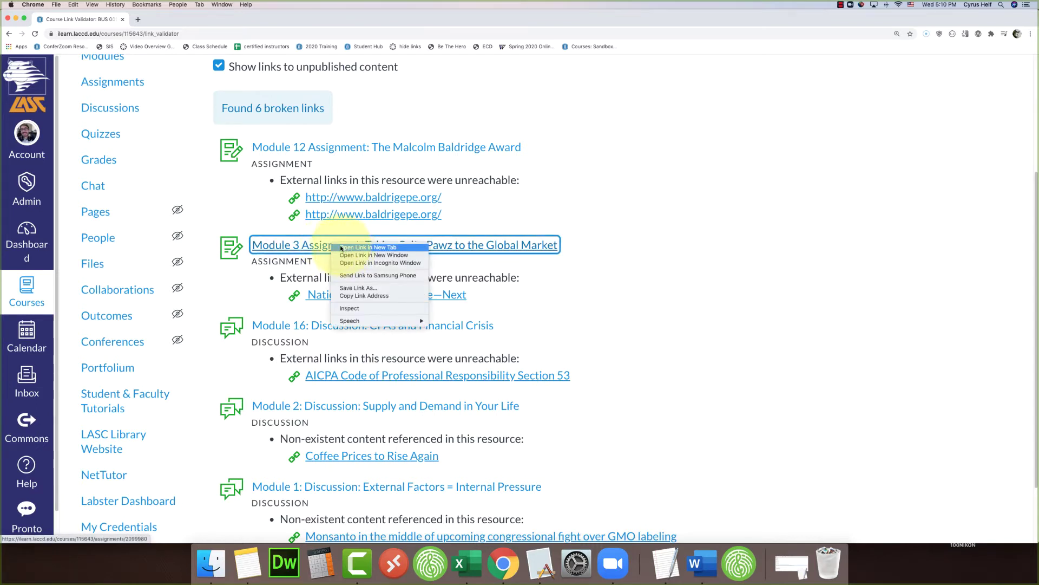
{"action": "left_click", "coordinate": [341, 247]}
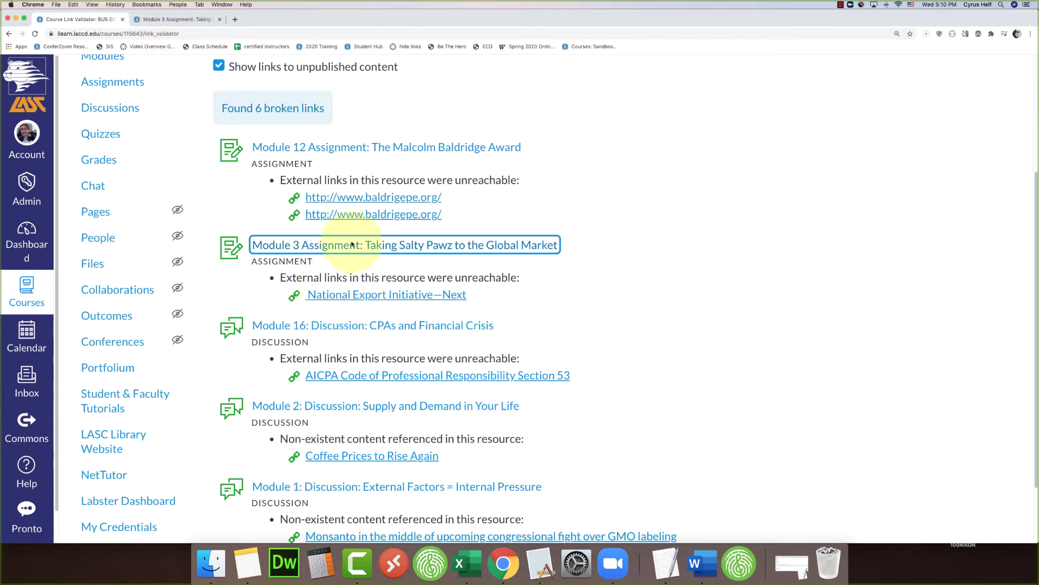
{"action": "left_click", "coordinate": [173, 20]}
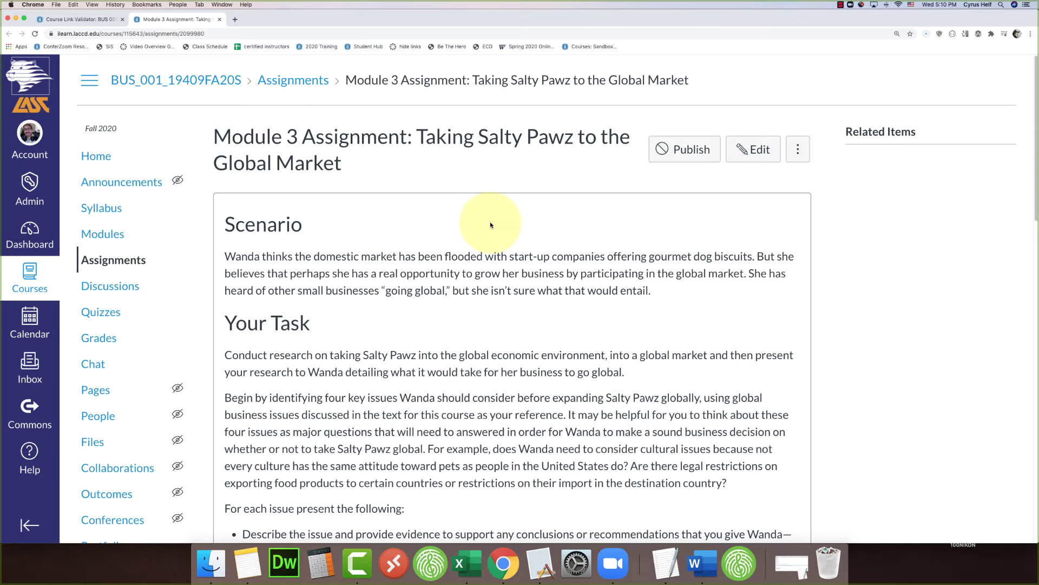
{"action": "scroll", "coordinate": [489, 224], "scroll_direction": "down", "scroll_amount": 5}
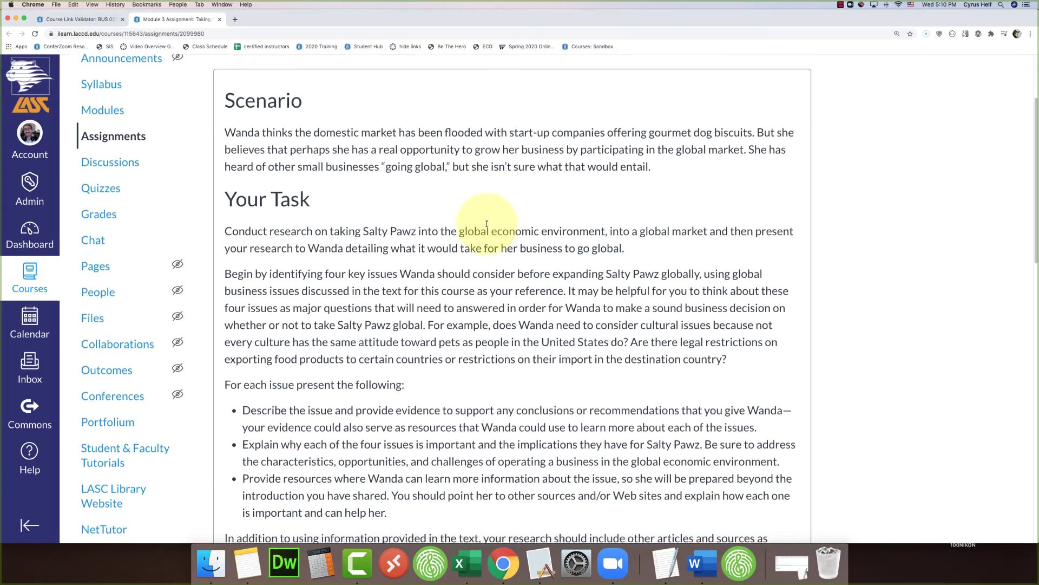
{"action": "scroll", "coordinate": [486, 223], "scroll_direction": "down", "scroll_amount": 7}
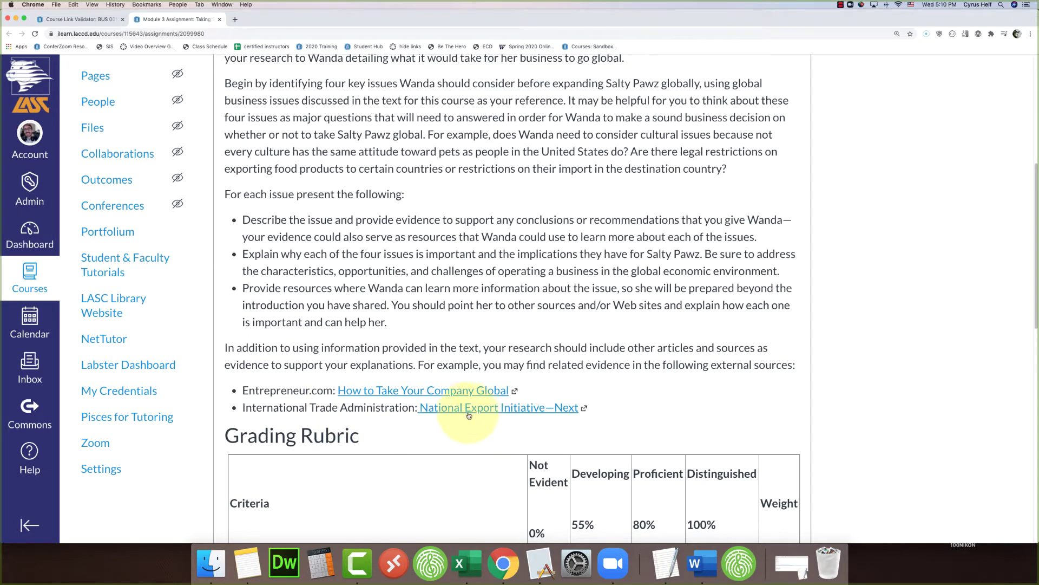
Confirm the National Export Initiative—Next link gives a trade.gov 404, then select its text in the assignment.
{"action": "left_click", "coordinate": [525, 410]}
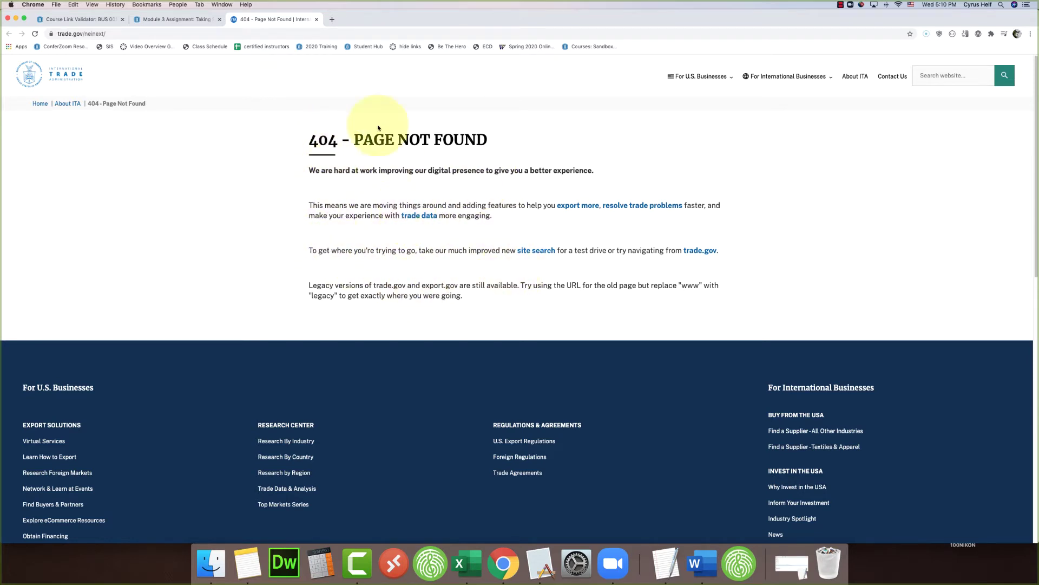
{"action": "left_click", "coordinate": [177, 20]}
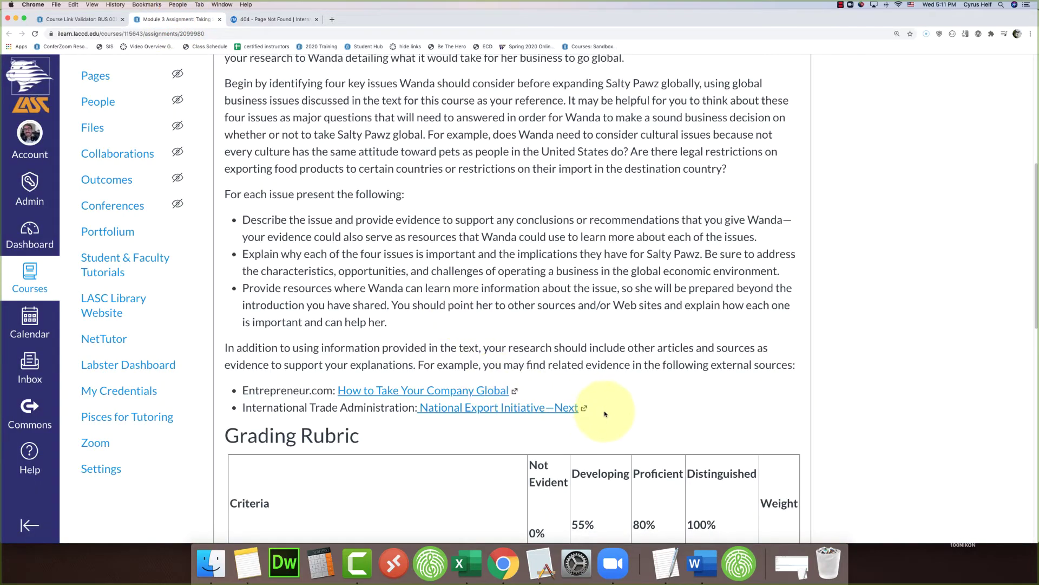
{"action": "left_click_drag", "start_coordinate": [586, 408], "coordinate": [428, 406]}
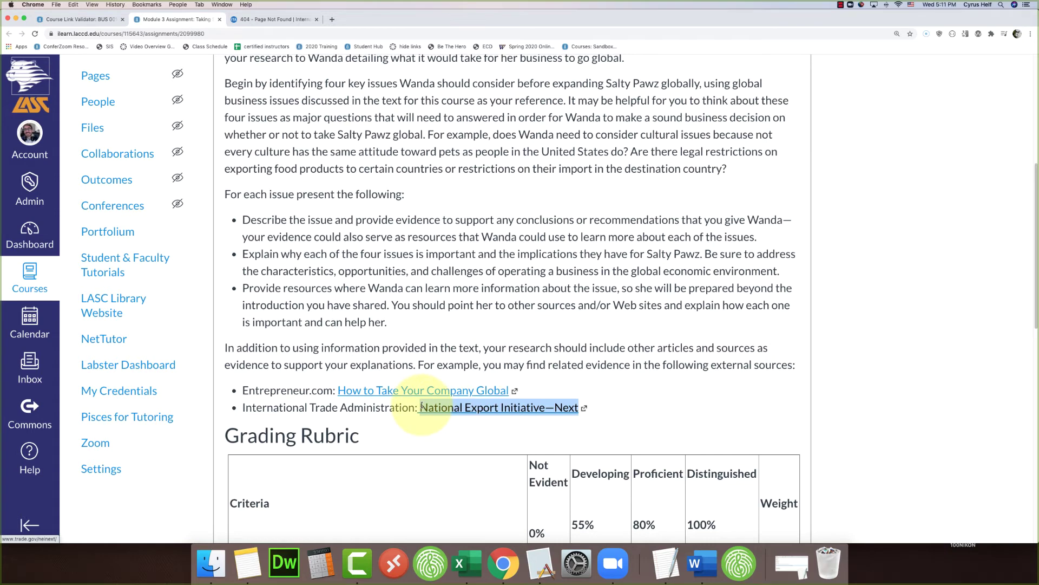
Google 'national export initiative', copy the Manufacturing.gov National Export Initiative/NEXT page URL, and return to the assignment.
{"action": "left_click", "coordinate": [250, 18]}
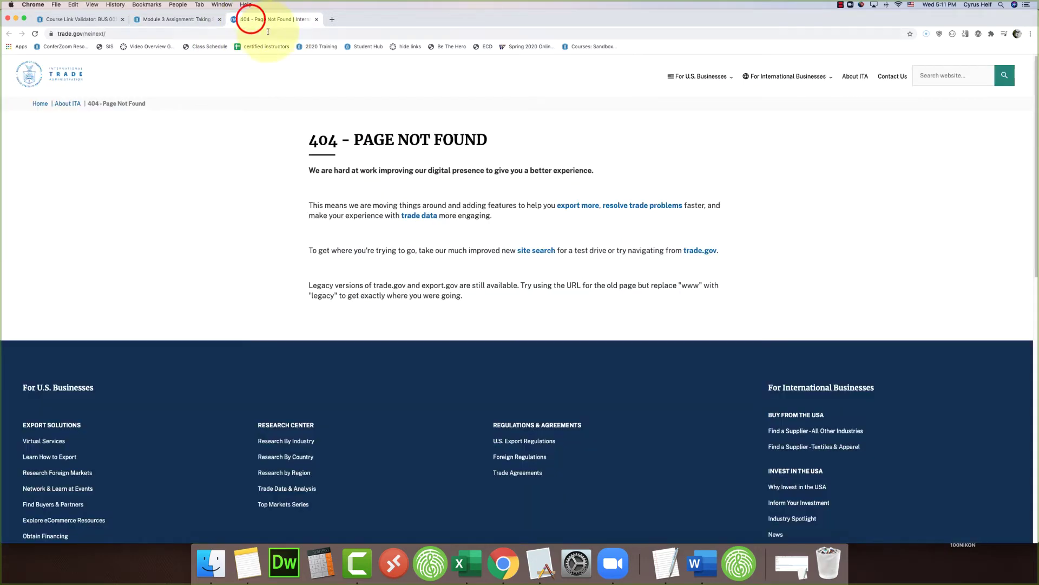
{"action": "left_click", "coordinate": [206, 34]}
{"action": "type", "text": "National Export Initiative—Next"}
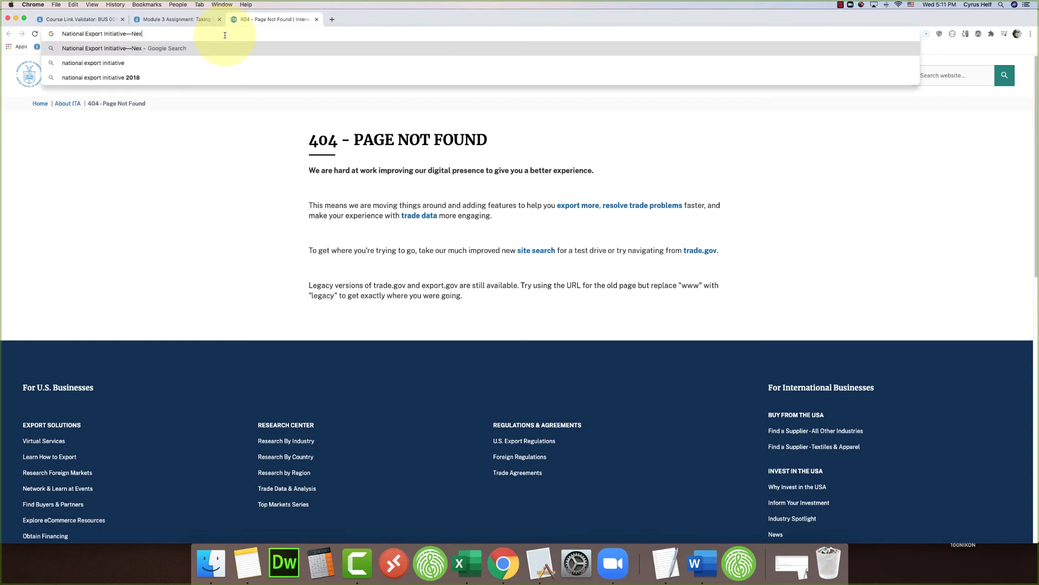
{"action": "key", "text": "BackSpace"}
{"action": "key", "text": "BackSpace"}
{"action": "key", "text": "BackSpace"}
{"action": "key", "text": "BackSpace"}
{"action": "key", "text": "BackSpace"}
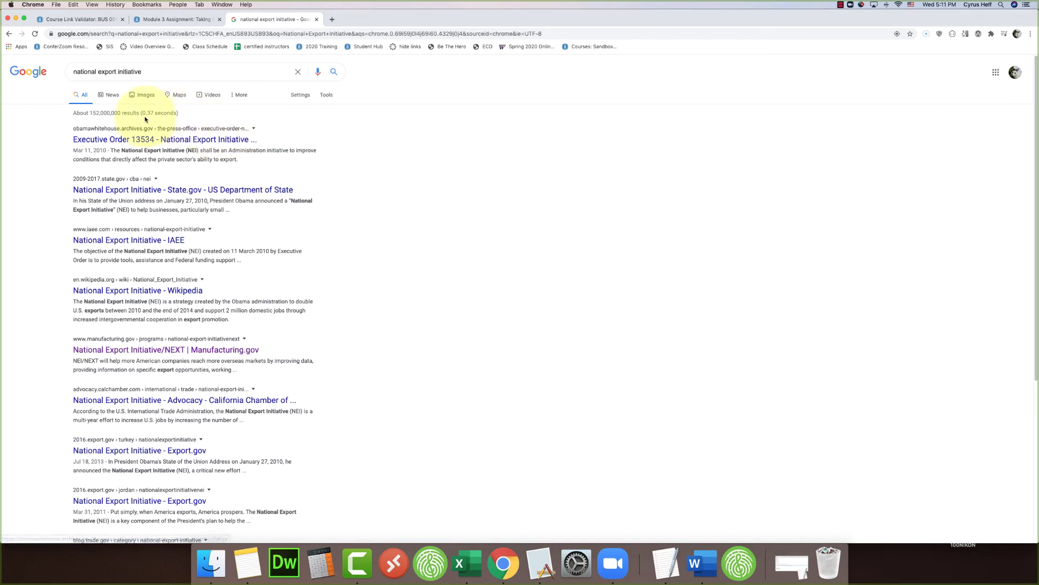
{"action": "left_click", "coordinate": [114, 352]}
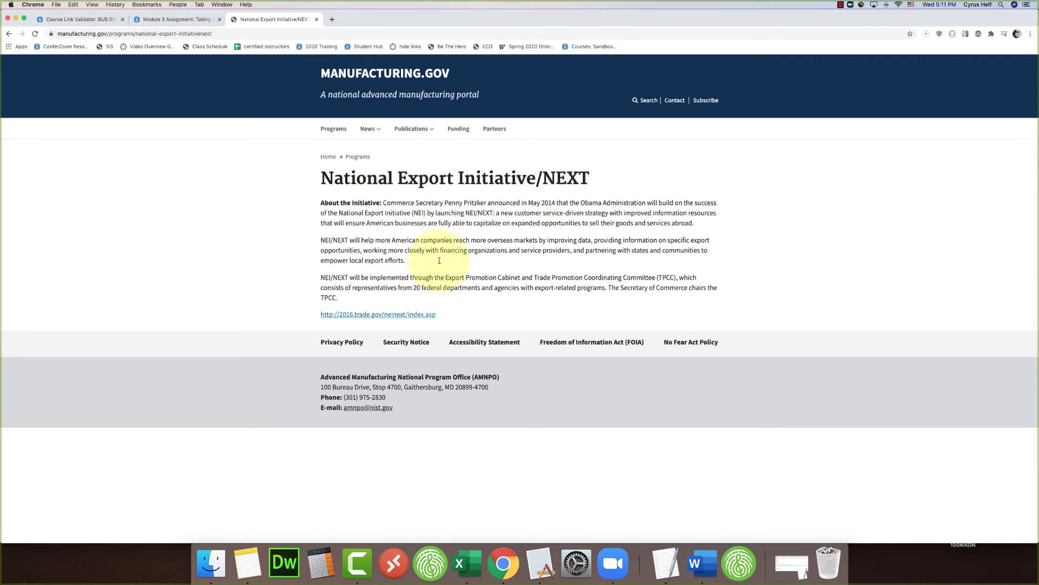
{"action": "left_click", "coordinate": [249, 32]}
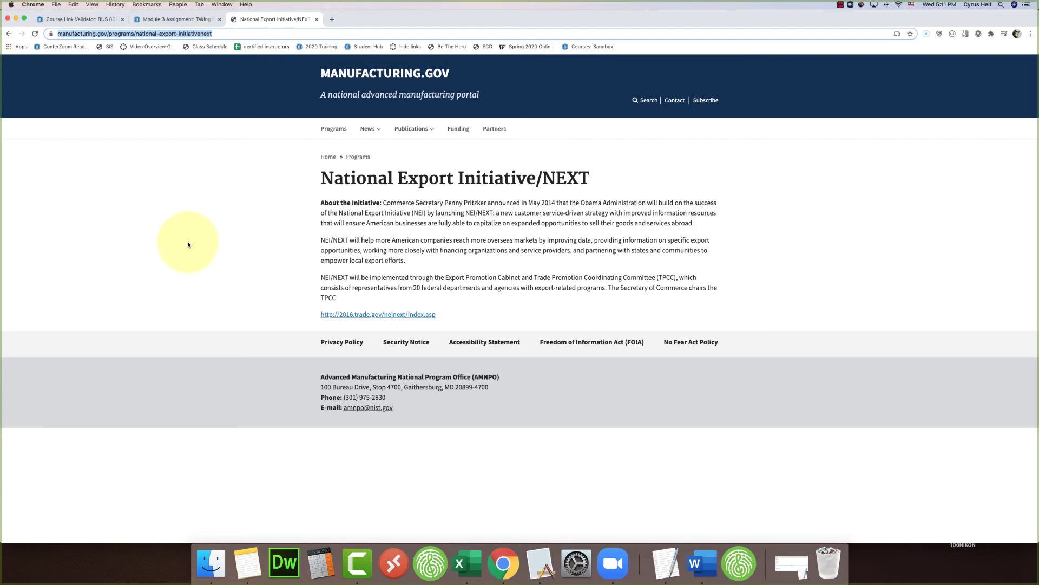
{"action": "left_click", "coordinate": [173, 21]}
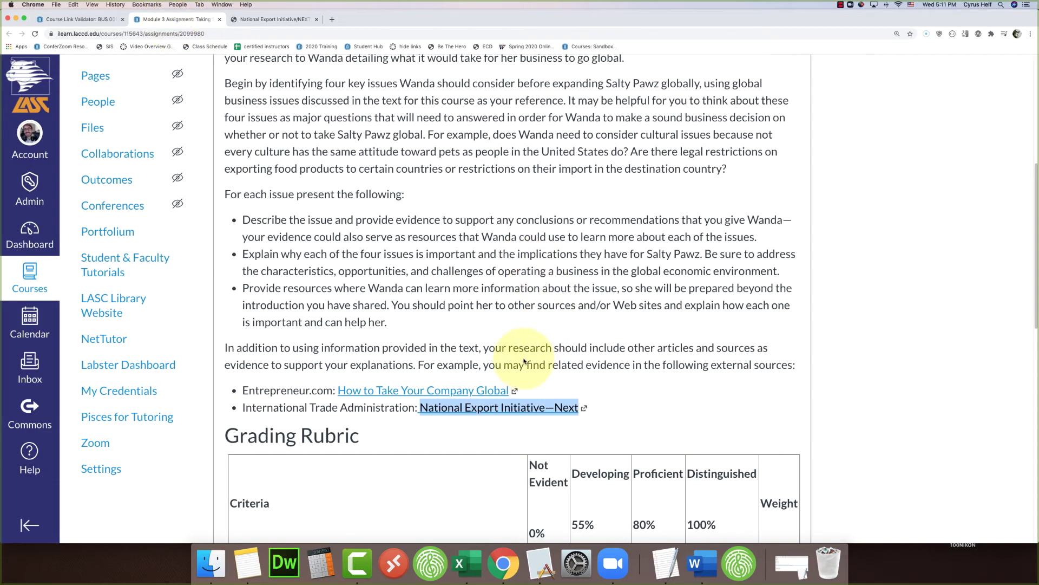
Open the Module 3 assignment for editing and select the National Export Initiative—Next link text.
{"action": "left_click", "coordinate": [681, 332]}
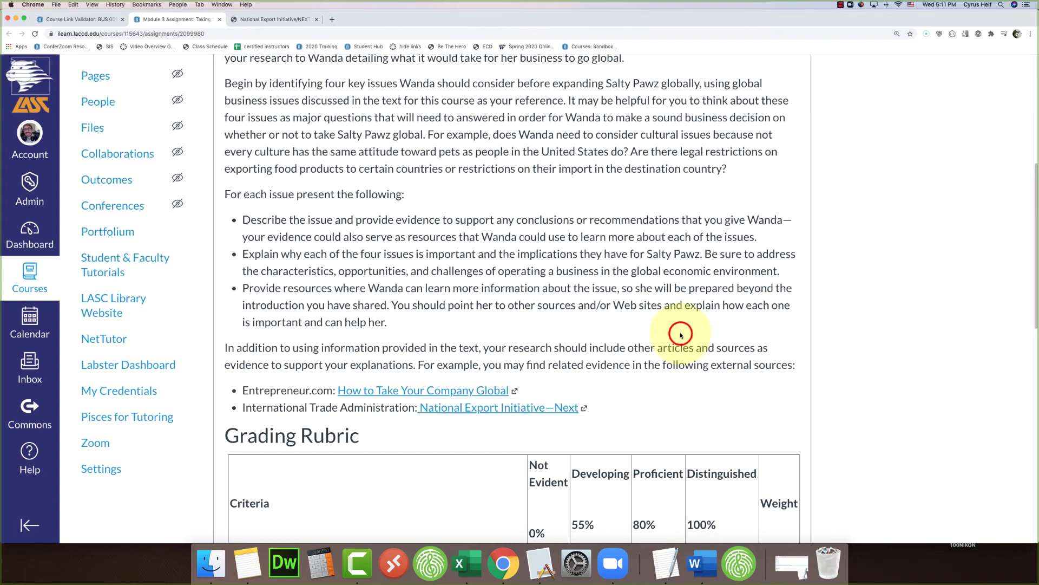
{"action": "scroll", "coordinate": [680, 331], "scroll_direction": "up", "scroll_amount": 6}
{"action": "left_click", "coordinate": [757, 152]}
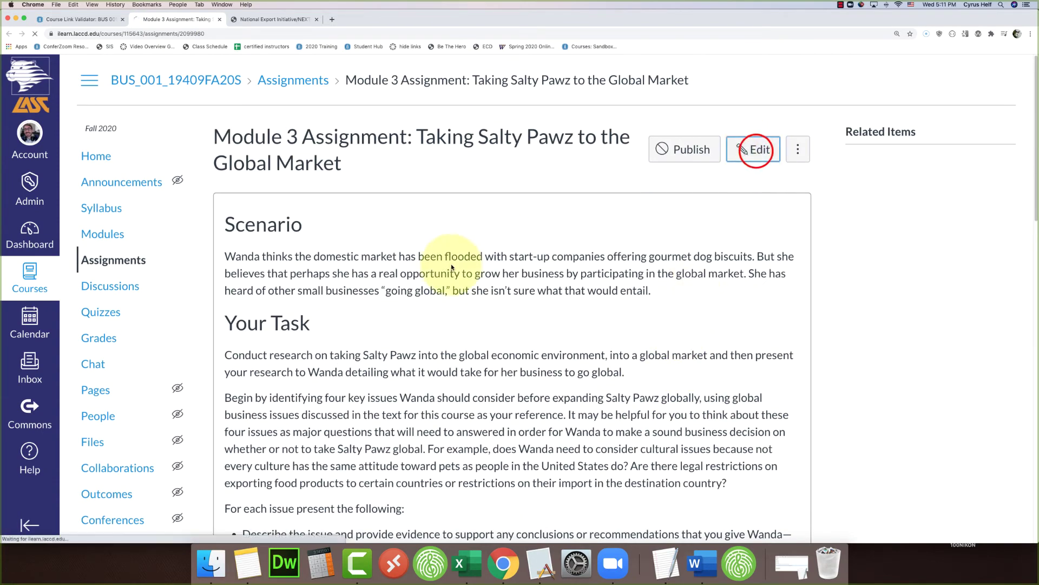
{"action": "scroll", "coordinate": [487, 249], "scroll_direction": "down", "scroll_amount": 10}
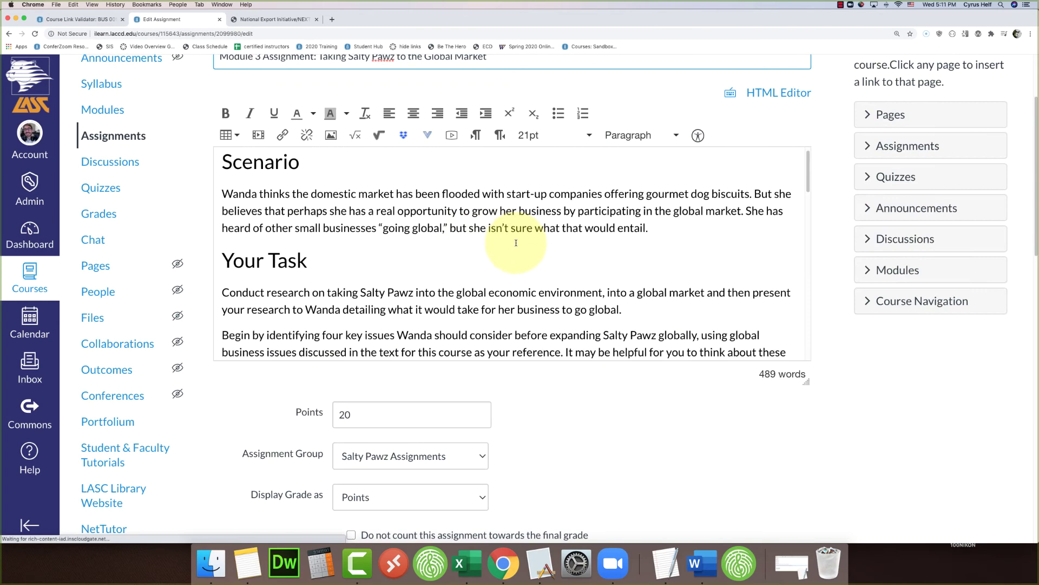
{"action": "left_click_drag", "start_coordinate": [577, 267], "coordinate": [425, 267]}
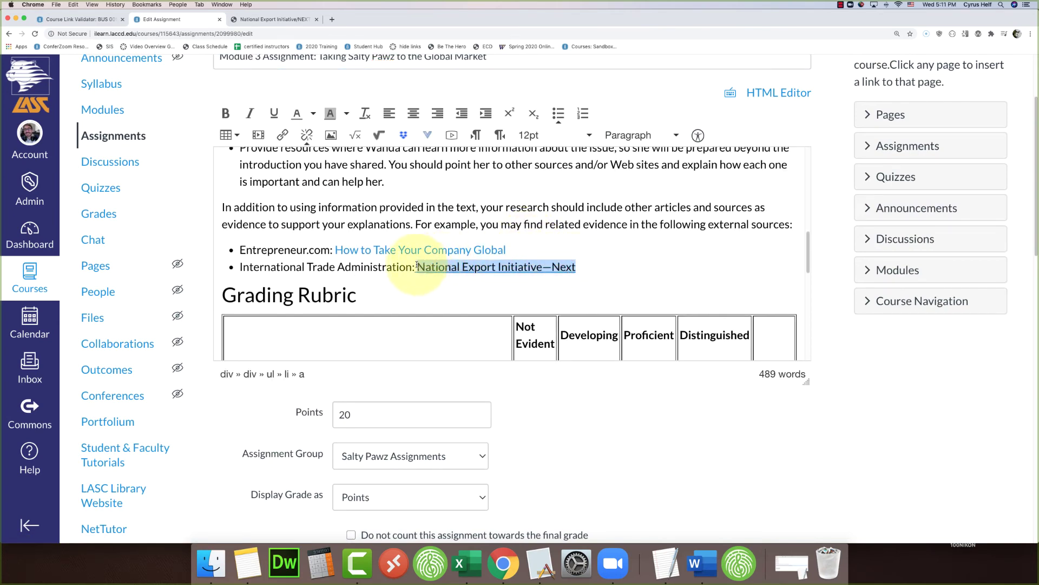
Replace the link's trade.gov address with the copied manufacturing.gov URL and update the link.
{"action": "left_click", "coordinate": [282, 136]}
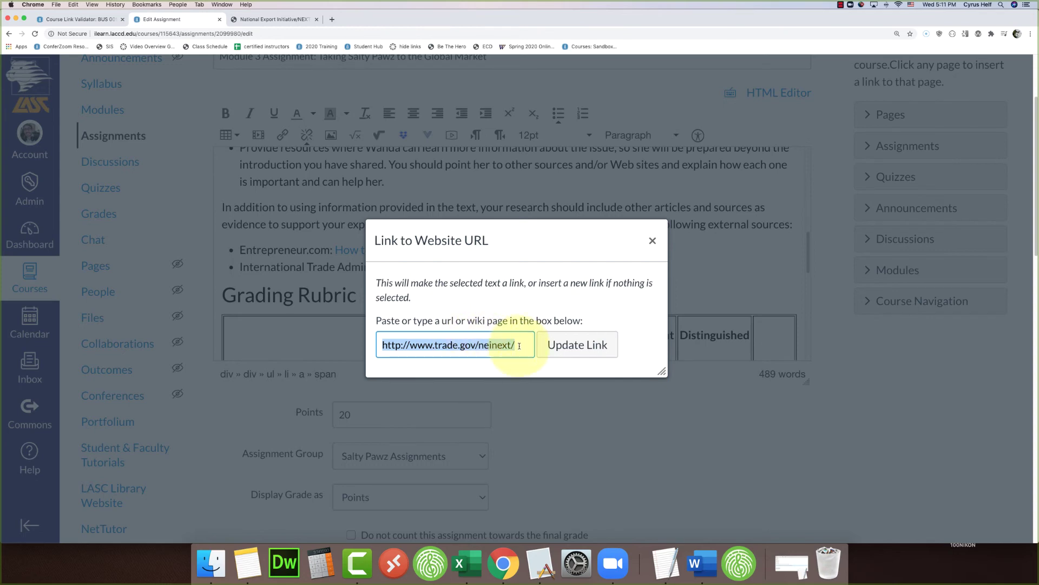
{"action": "key", "text": "super+v"}
{"action": "left_click_drag", "start_coordinate": [511, 346], "coordinate": [348, 344]}
{"action": "key", "text": "super+z"}
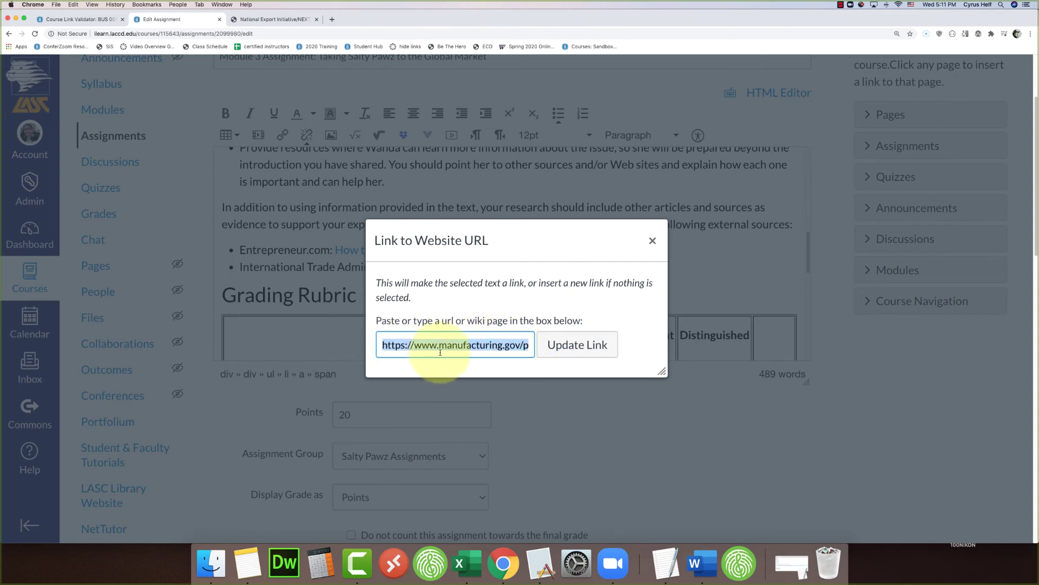
{"action": "left_click", "coordinate": [578, 346]}
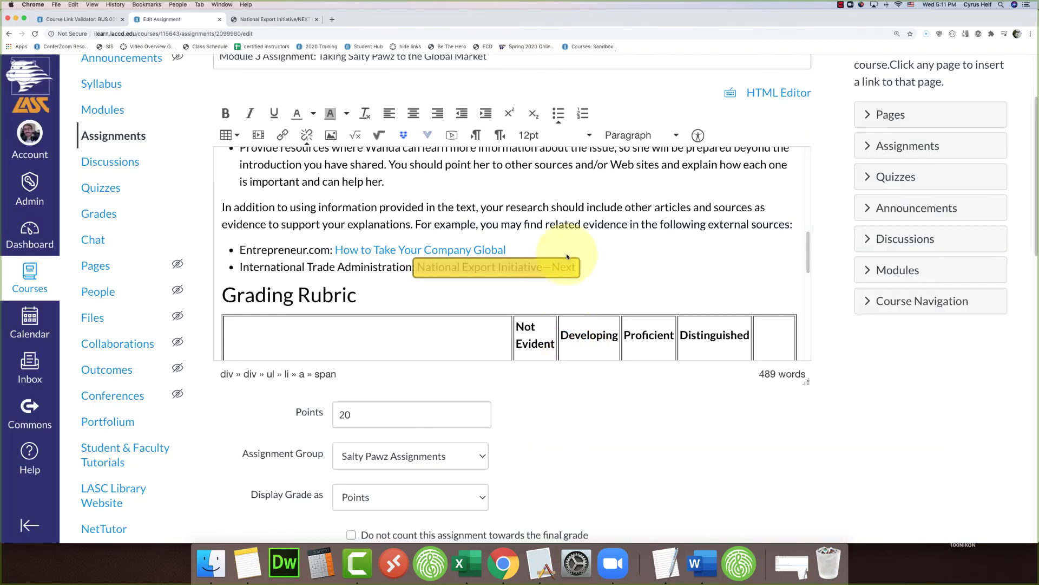
Save the edited Module 3 assignment and return to the top of the Course Link Validator's results.
{"action": "scroll", "coordinate": [621, 324], "scroll_direction": "down", "scroll_amount": 15}
{"action": "scroll", "coordinate": [621, 323], "scroll_direction": "down", "scroll_amount": 5}
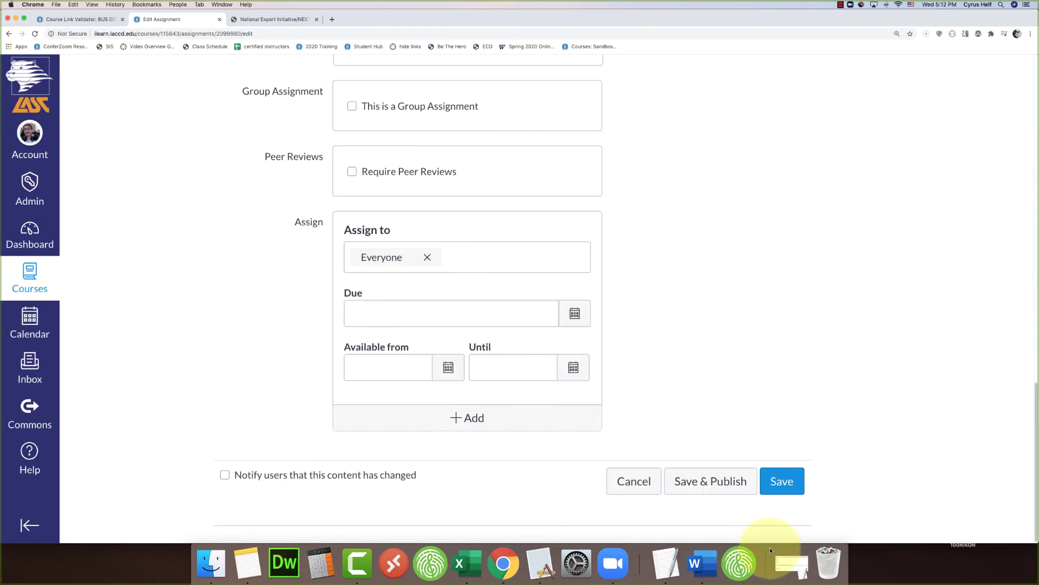
{"action": "left_click", "coordinate": [791, 483]}
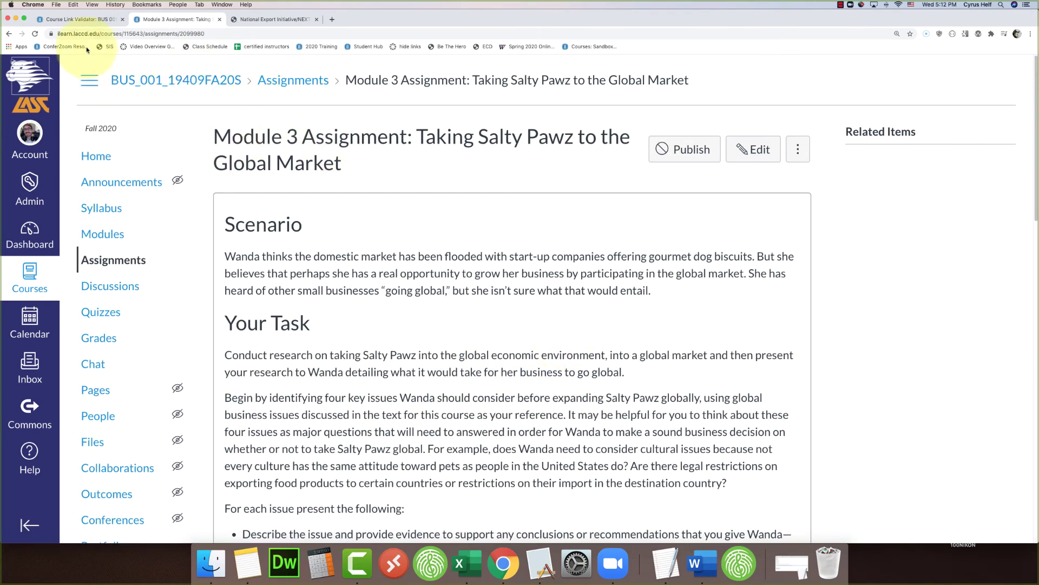
{"action": "left_click", "coordinate": [71, 20]}
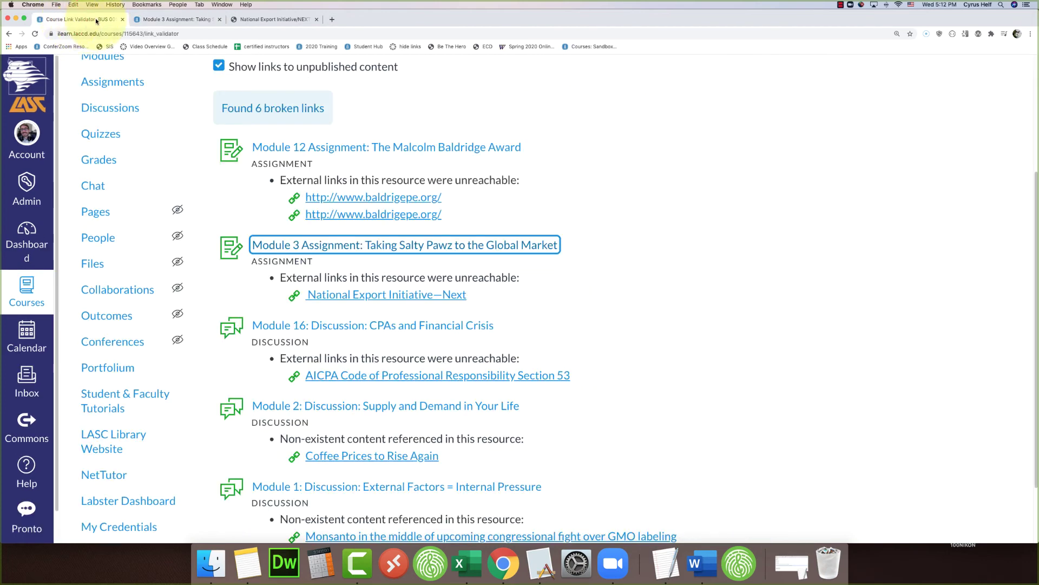
{"action": "scroll", "coordinate": [548, 218], "scroll_direction": "up", "scroll_amount": 3}
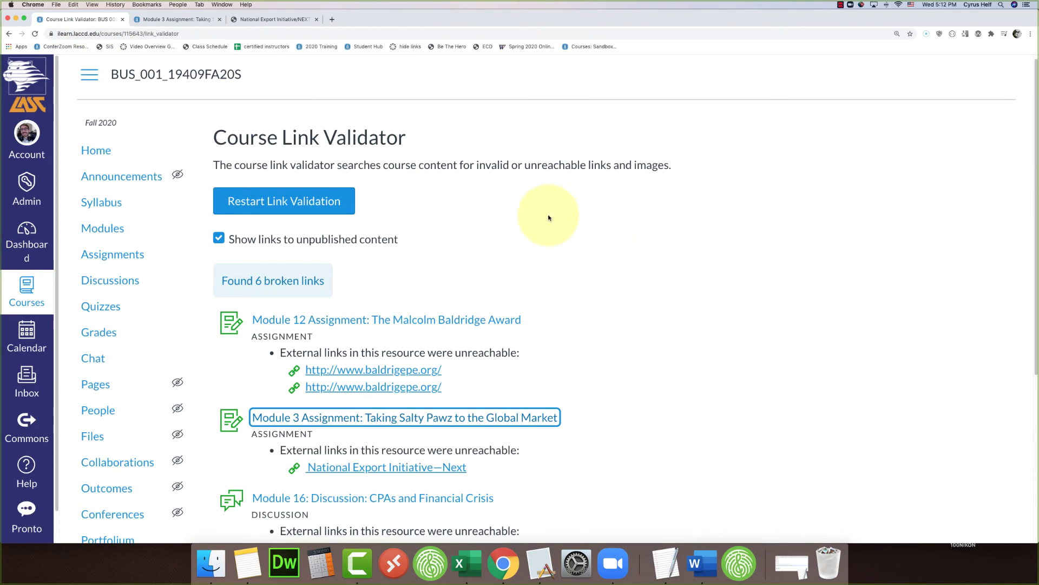